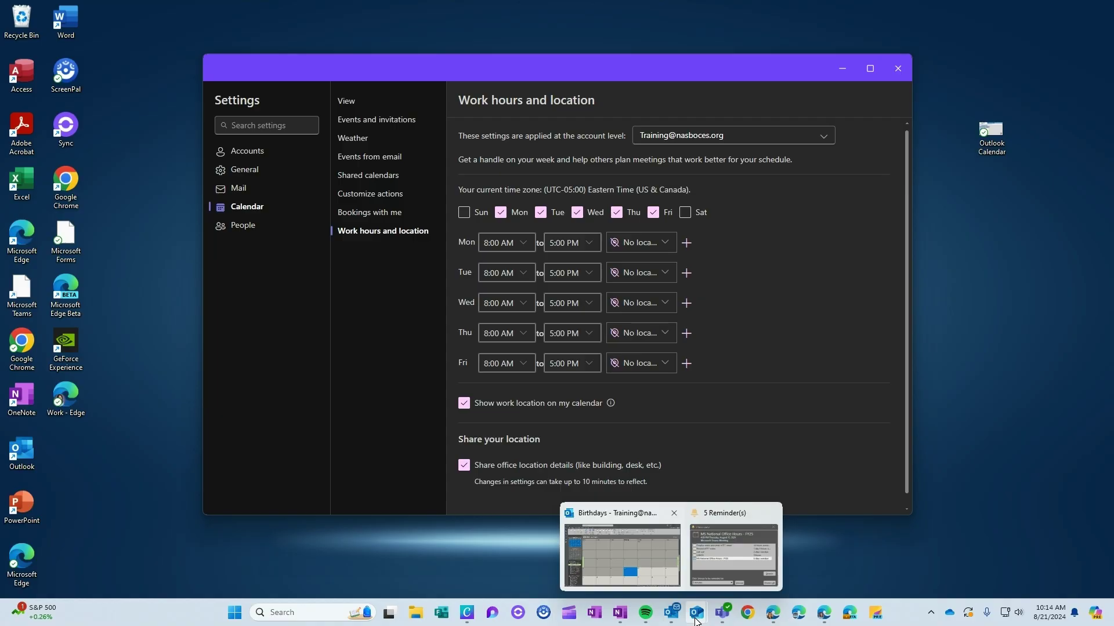
# Maximize Outlook and open Settings > Calendar > Work hours and location.
pyautogui.click(669, 565)
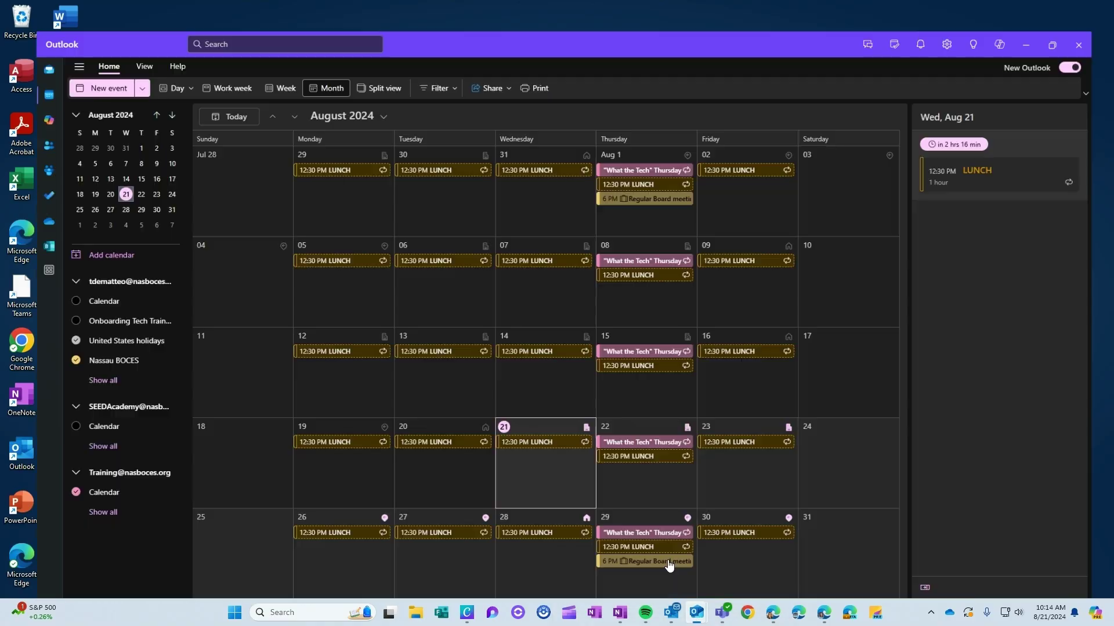
pyautogui.press('super+Up')
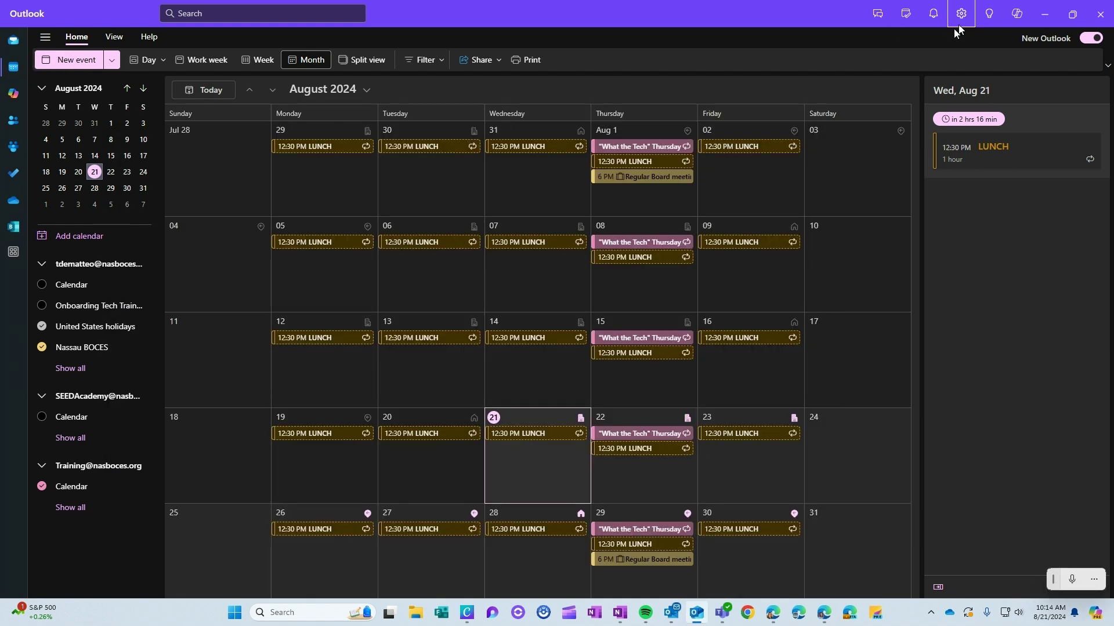
pyautogui.click(961, 15)
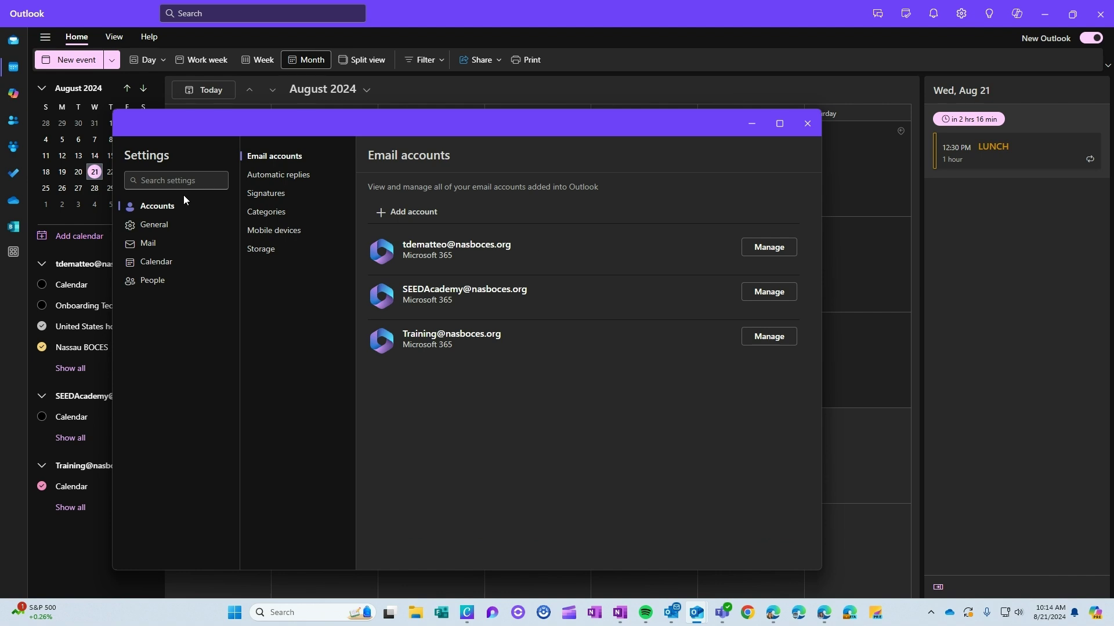
pyautogui.click(154, 265)
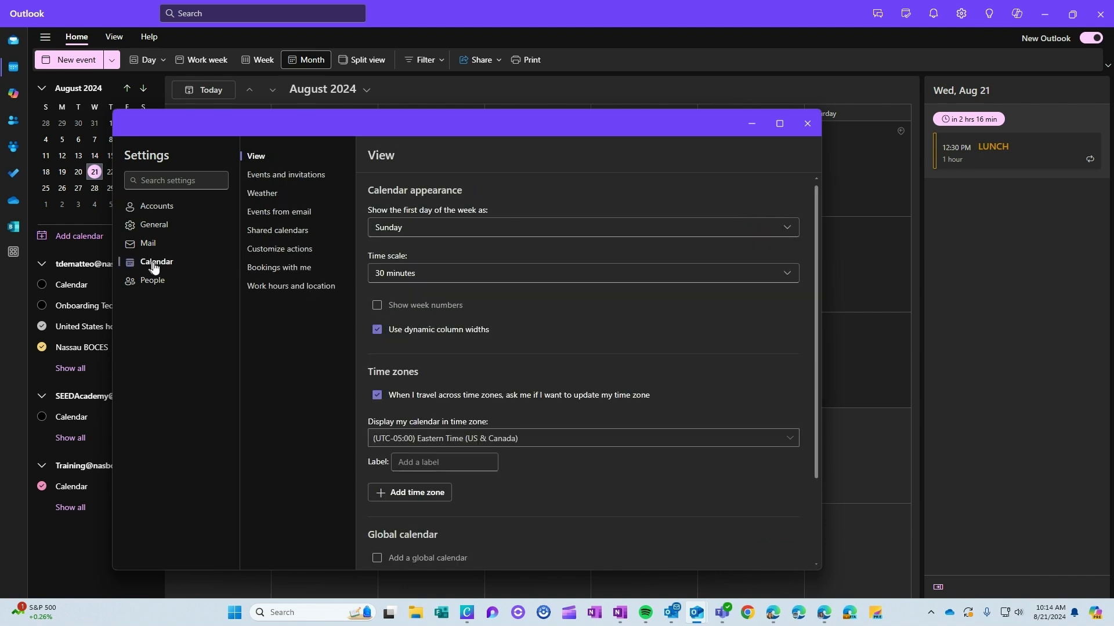
pyautogui.click(289, 287)
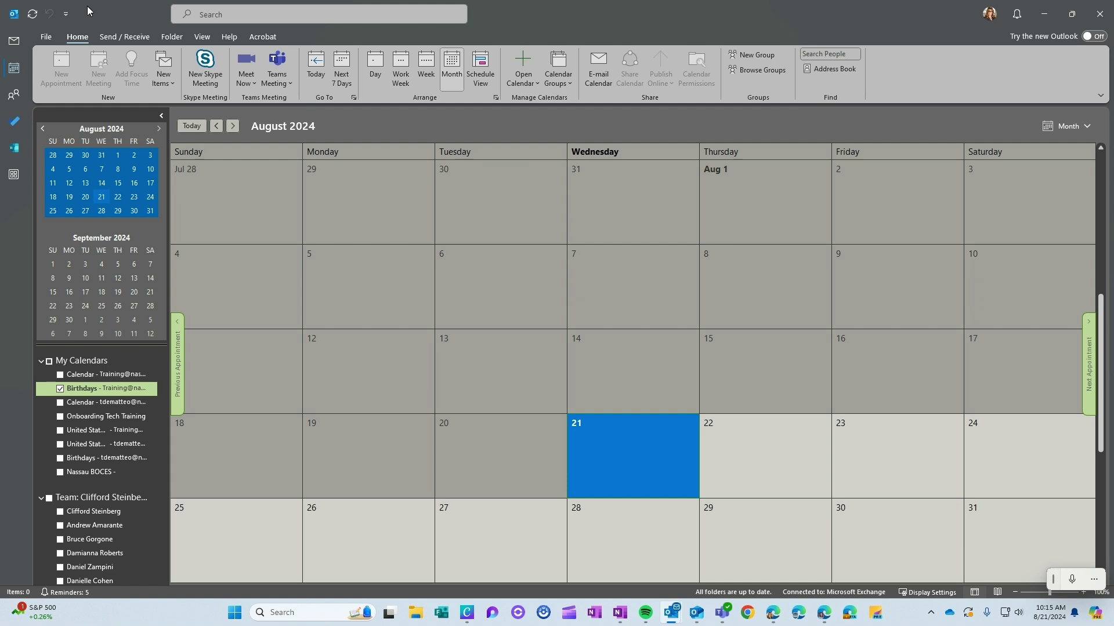
# View work hours in classic Outlook's File > Options > Calendar, then return to new Outlook's settings.
pyautogui.moveTo(19, 76)
pyautogui.click(45, 37)
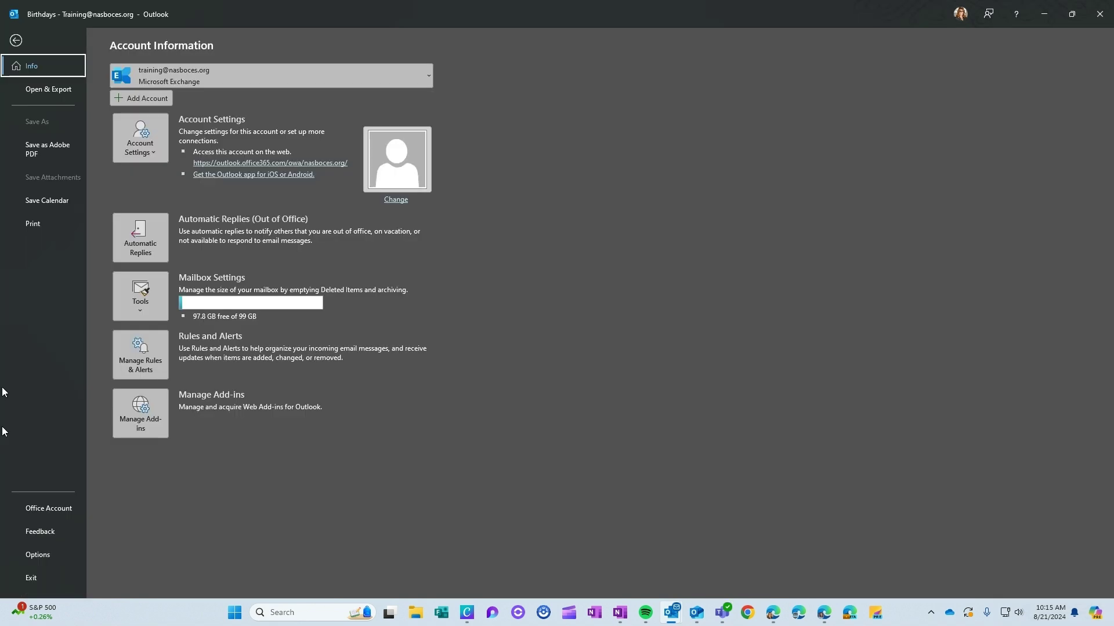
pyautogui.click(40, 555)
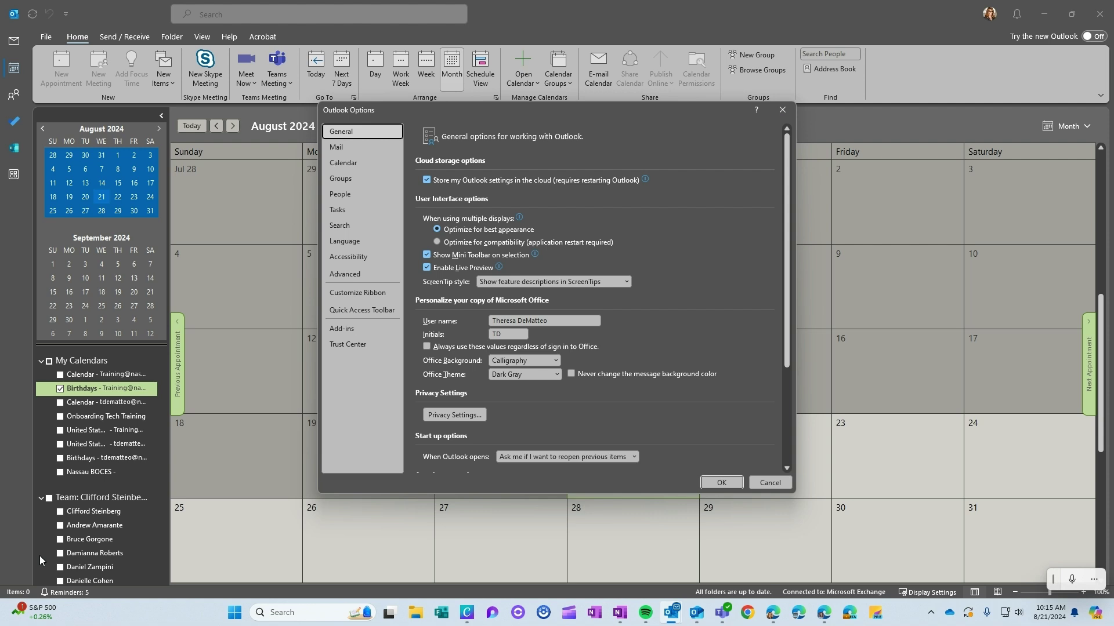
pyautogui.click(347, 165)
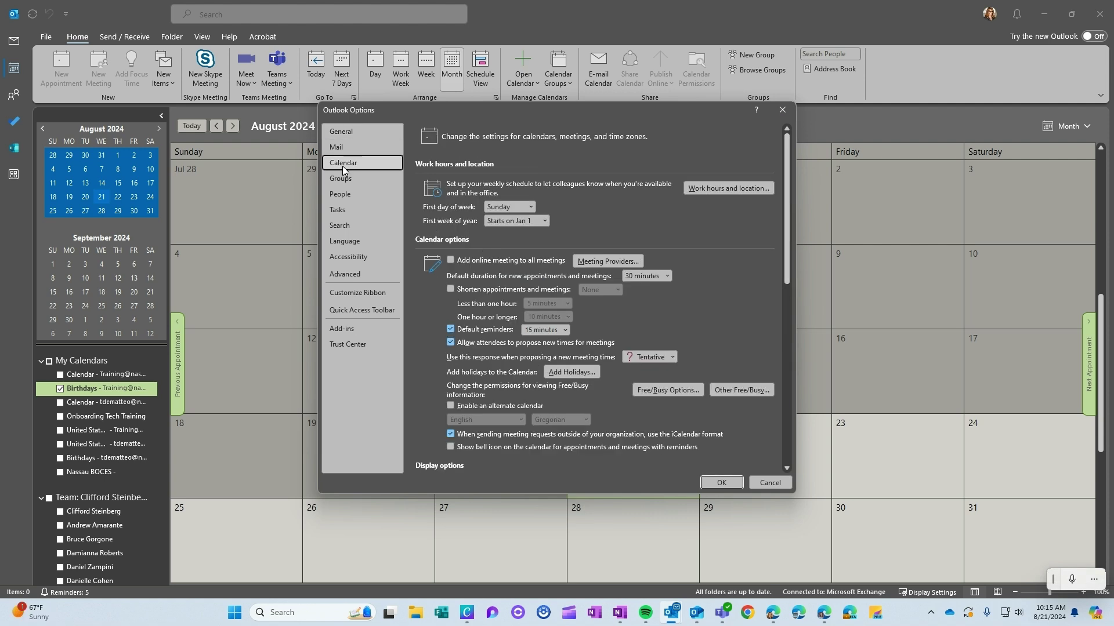
pyautogui.click(734, 192)
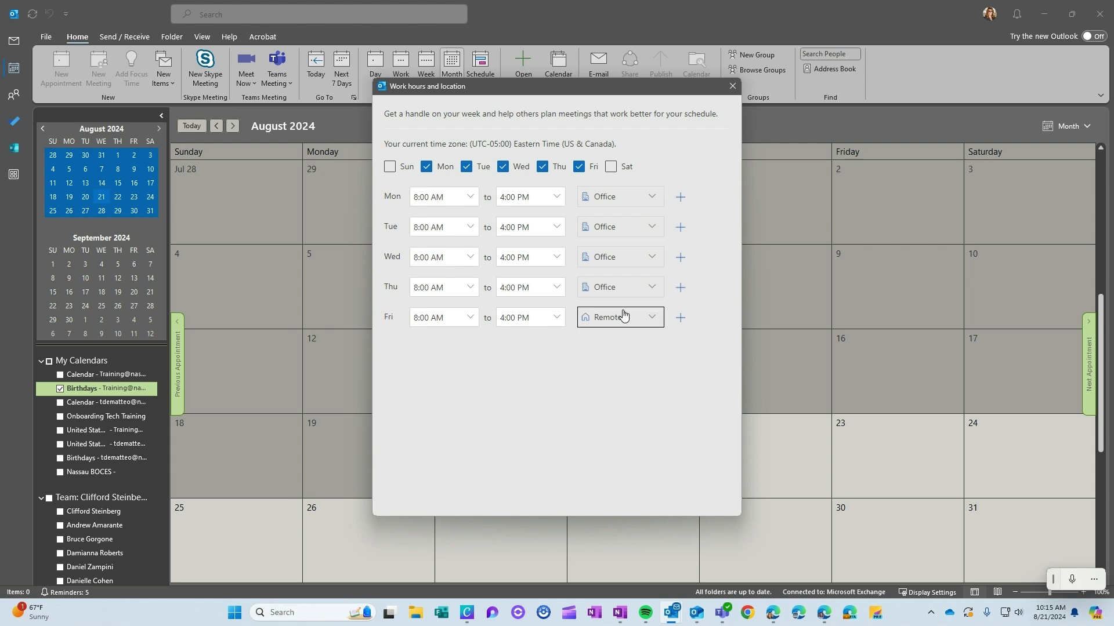
pyautogui.hotkey('alt', 'Tab')
pyautogui.moveTo(580, 47)
pyautogui.mouseDown()
pyautogui.moveTo(565, 79)
pyautogui.moveTo(590, 58)
pyautogui.mouseUp()
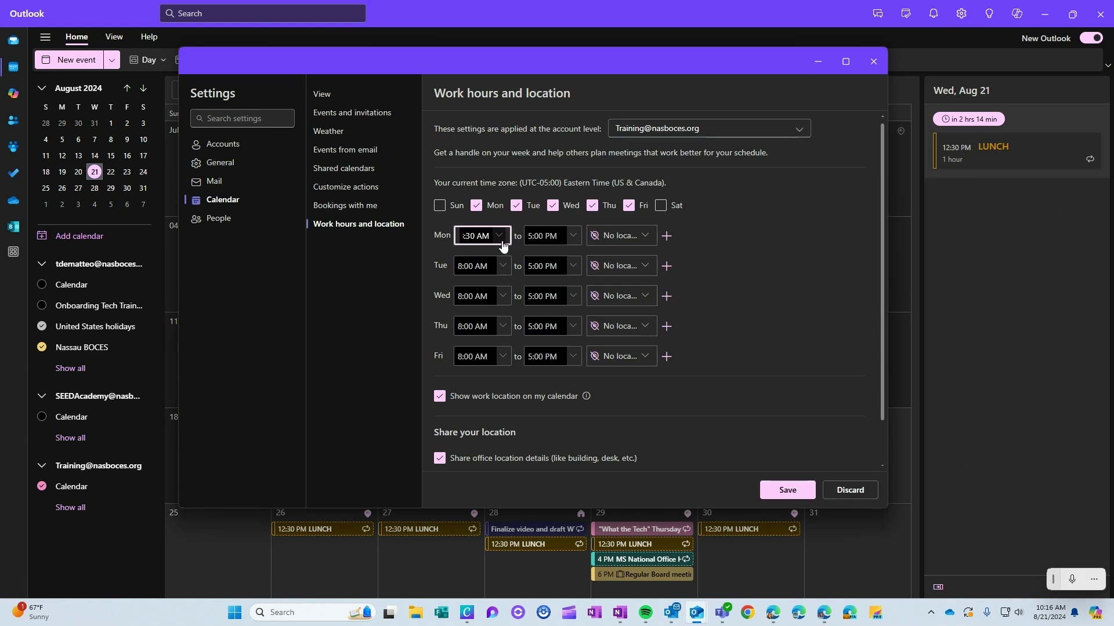
# Set Monday's end to 4:00 PM and Tuesday–Wednesday hours to 8:30 AM–4:00 PM.
pyautogui.click(551, 236)
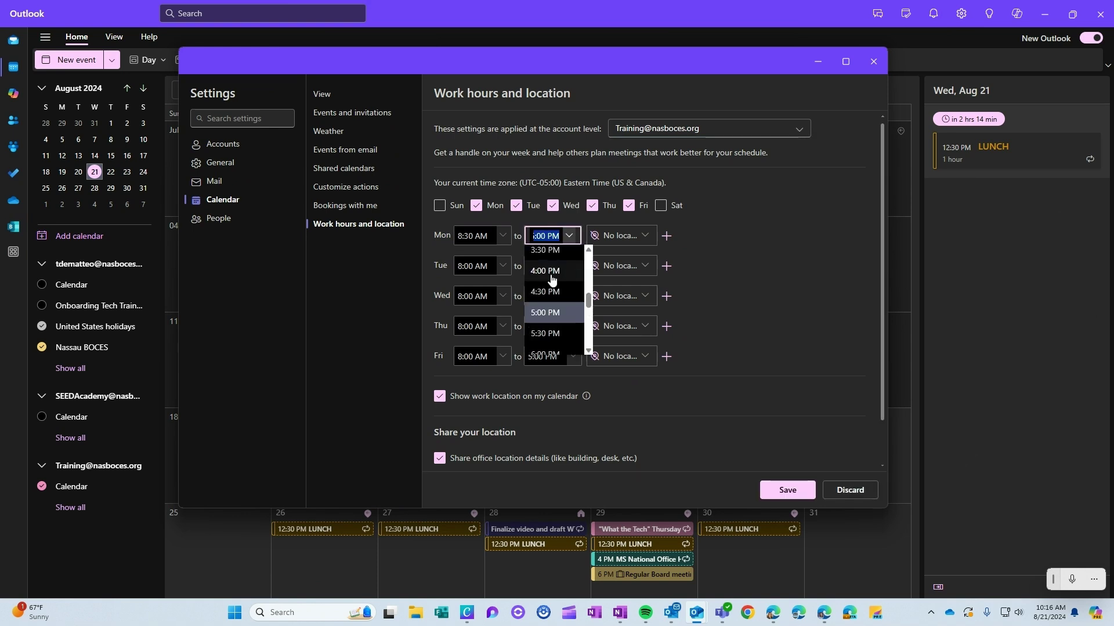
pyautogui.click(545, 271)
pyautogui.click(481, 266)
pyautogui.click(481, 301)
pyautogui.click(548, 266)
pyautogui.click(545, 301)
pyautogui.click(482, 296)
pyautogui.click(481, 331)
pyautogui.click(548, 296)
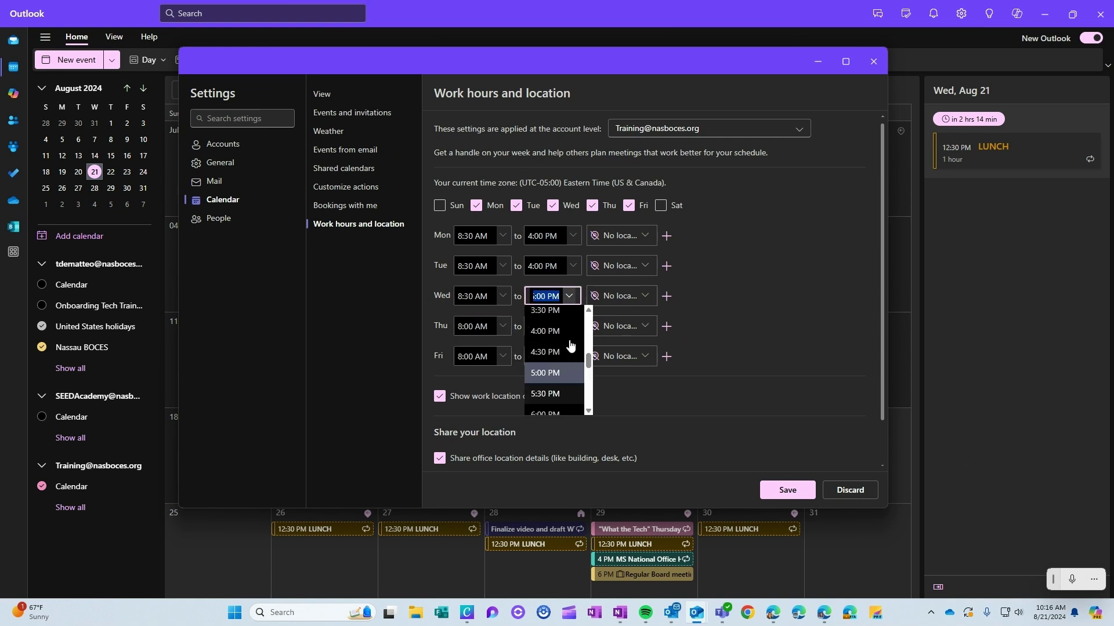
pyautogui.click(545, 332)
# Set Thursday and Friday work hours to 8:30 AM–4:00 PM.
pyautogui.click(481, 326)
pyautogui.click(482, 362)
pyautogui.click(548, 326)
pyautogui.click(545, 362)
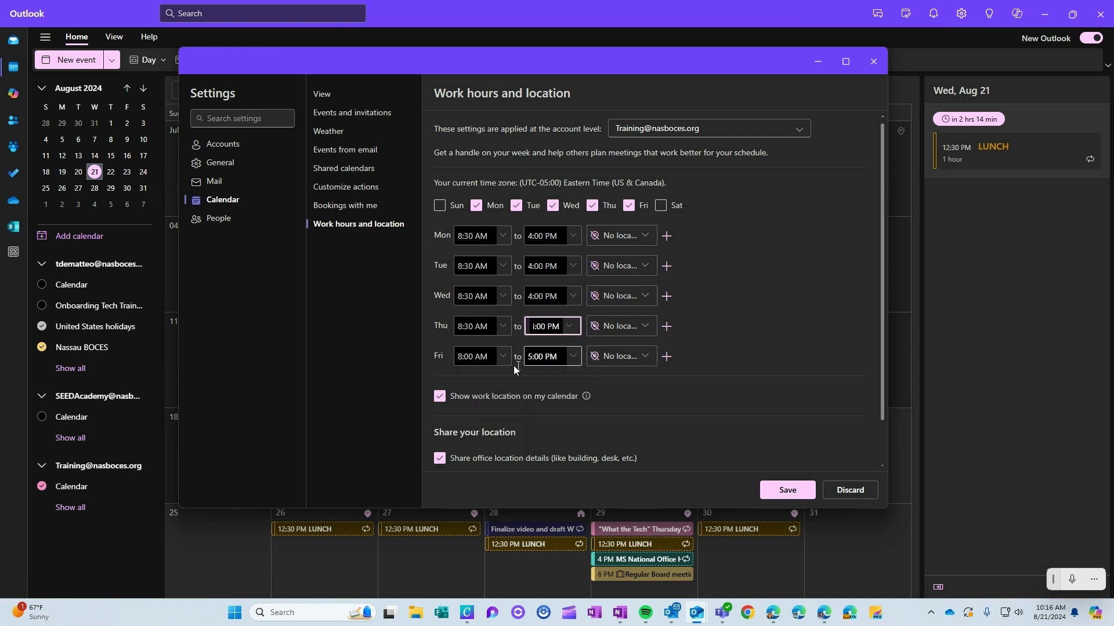
pyautogui.click(481, 356)
pyautogui.click(481, 392)
pyautogui.click(548, 356)
pyautogui.click(545, 392)
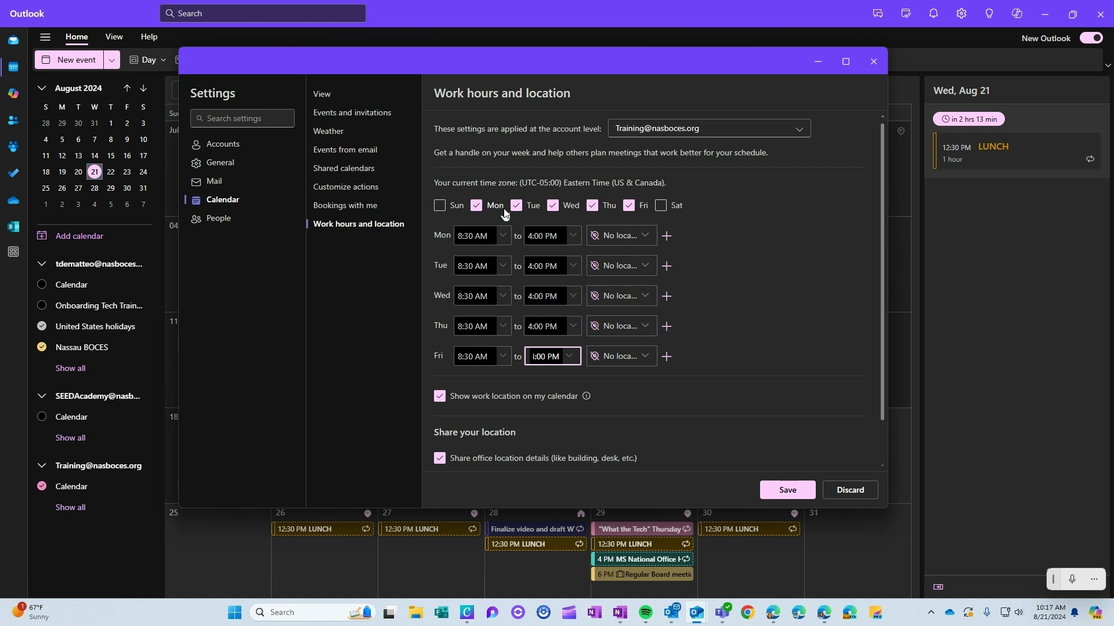
# Set Monday's and Tuesday's work location to Office.
pyautogui.click(644, 238)
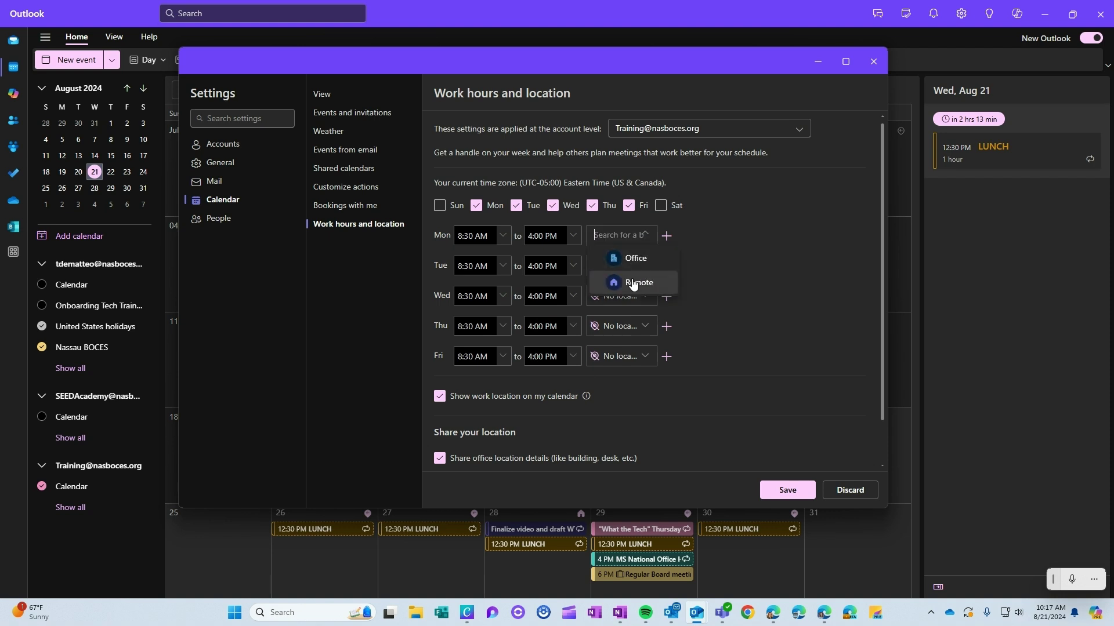
pyautogui.click(774, 231)
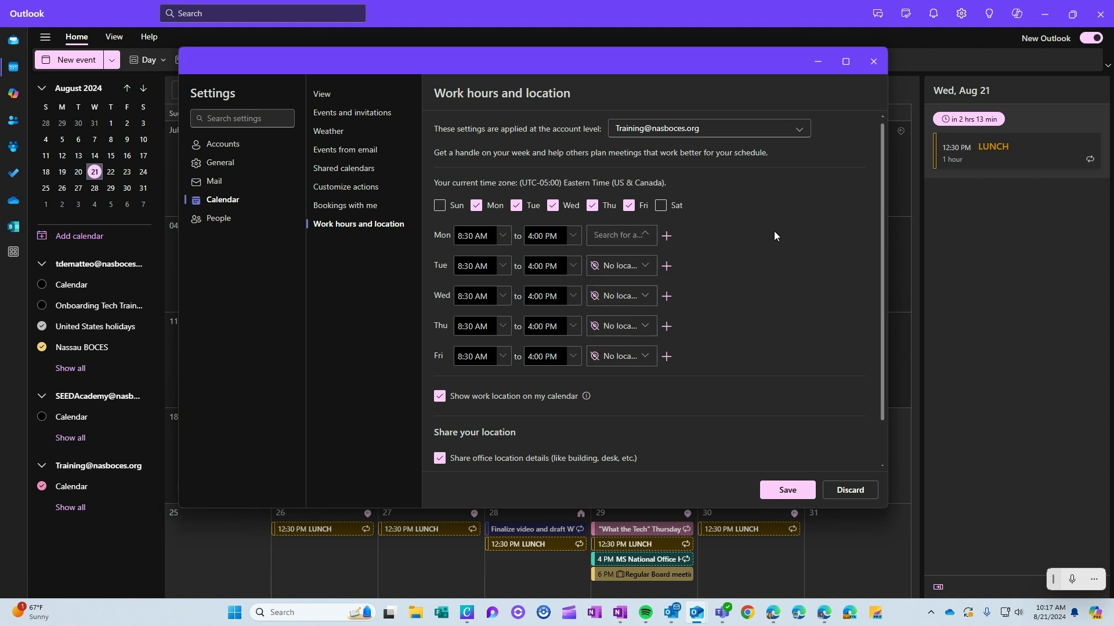
pyautogui.click(649, 238)
pyautogui.click(643, 264)
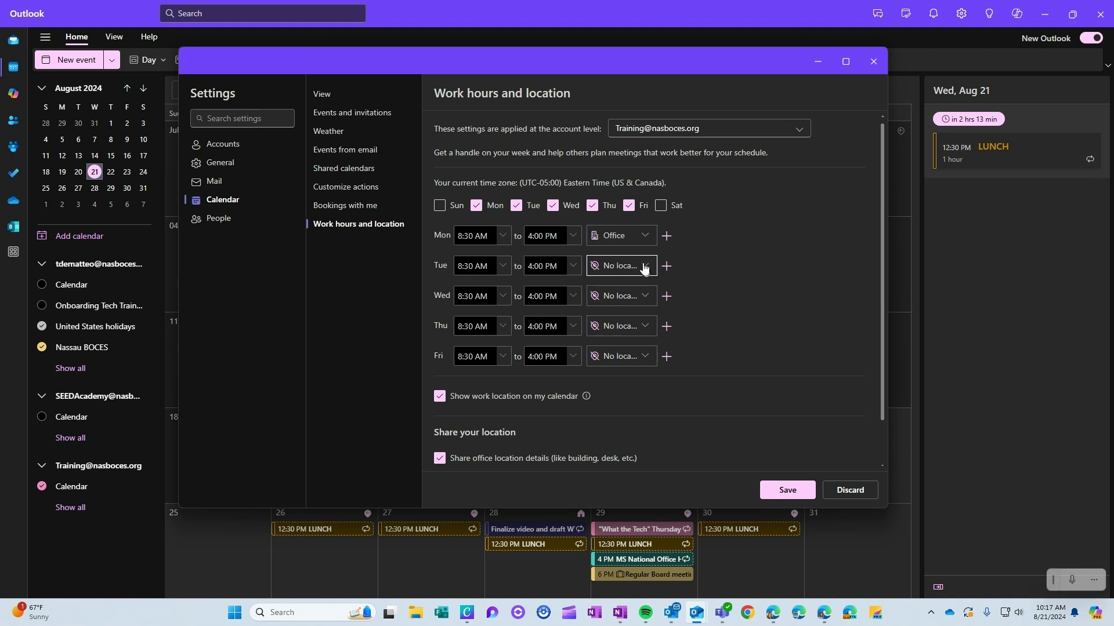
pyautogui.click(645, 267)
pyautogui.click(641, 302)
# Make Wednesday Remote and Thursday and Friday Office, then save the work hours.
pyautogui.click(645, 297)
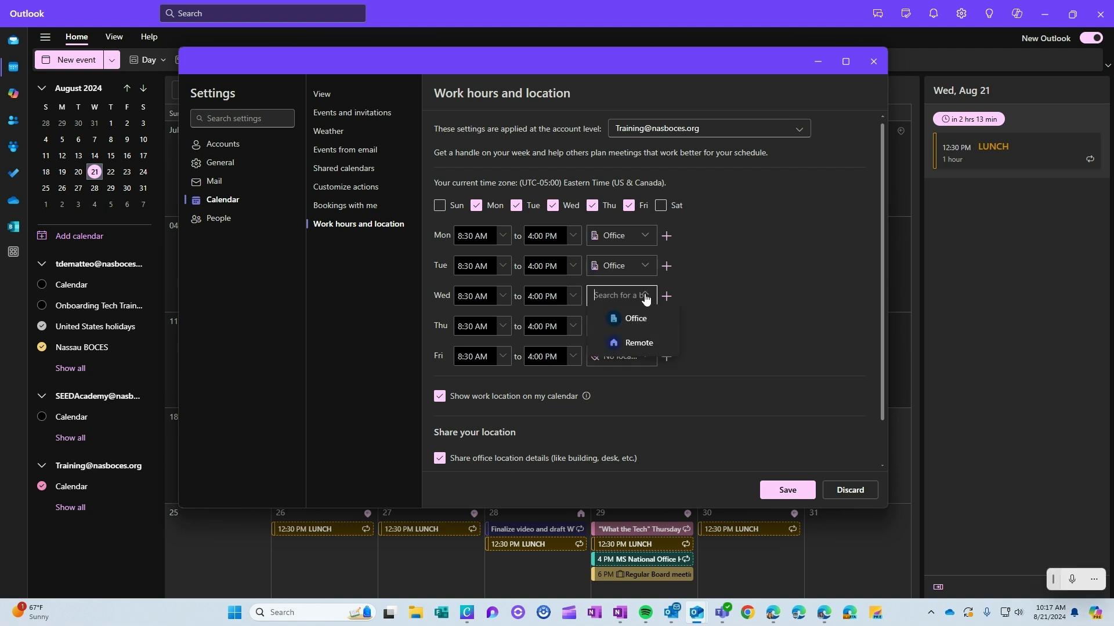
pyautogui.click(632, 345)
pyautogui.click(646, 326)
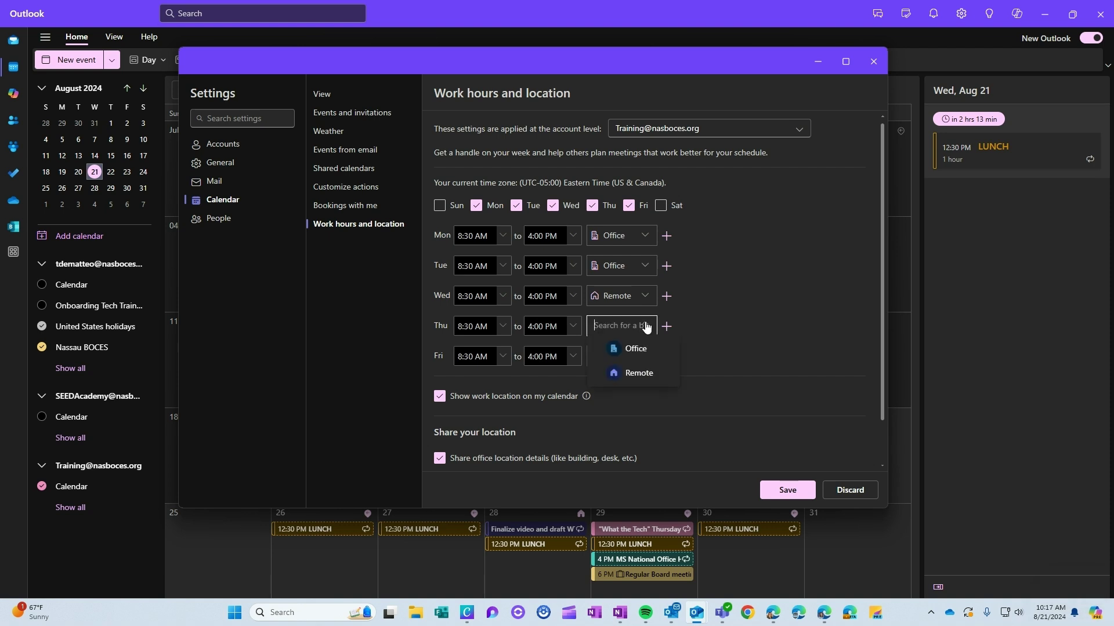
pyautogui.click(641, 349)
pyautogui.click(644, 356)
pyautogui.click(631, 375)
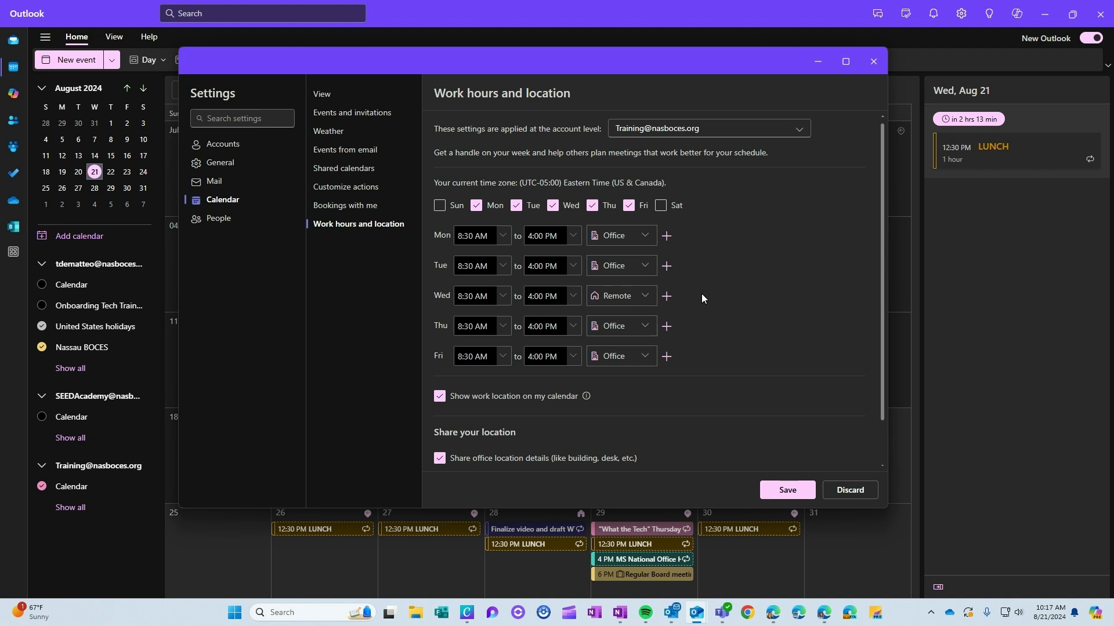
pyautogui.click(788, 490)
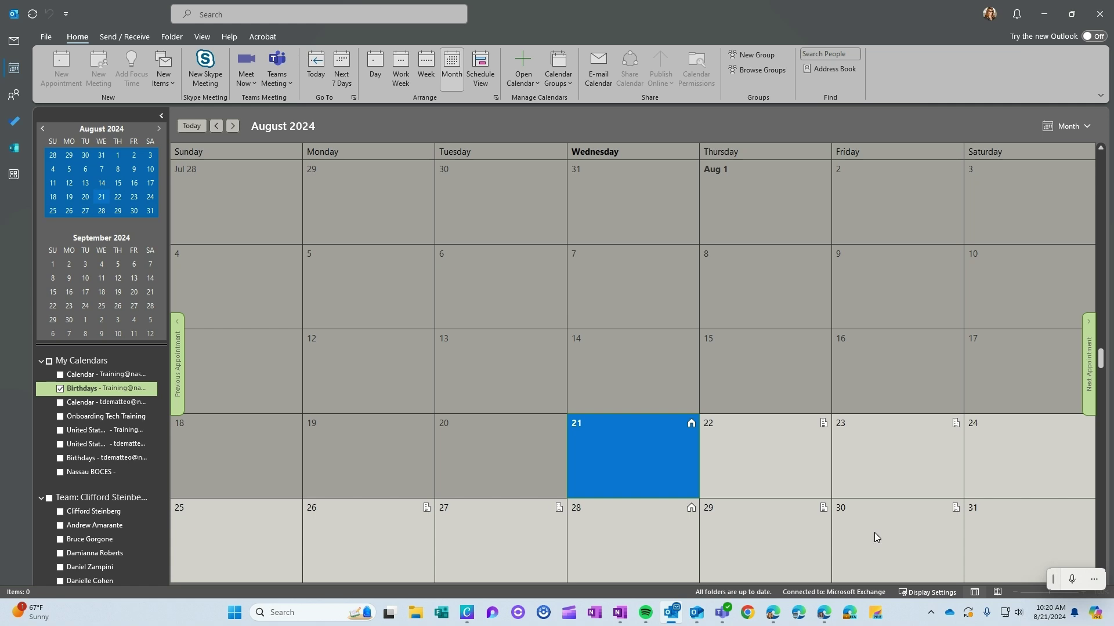
# Switch between classic and new Outlook, ending on new Outlook's December 2024 month calendar.
pyautogui.click(696, 614)
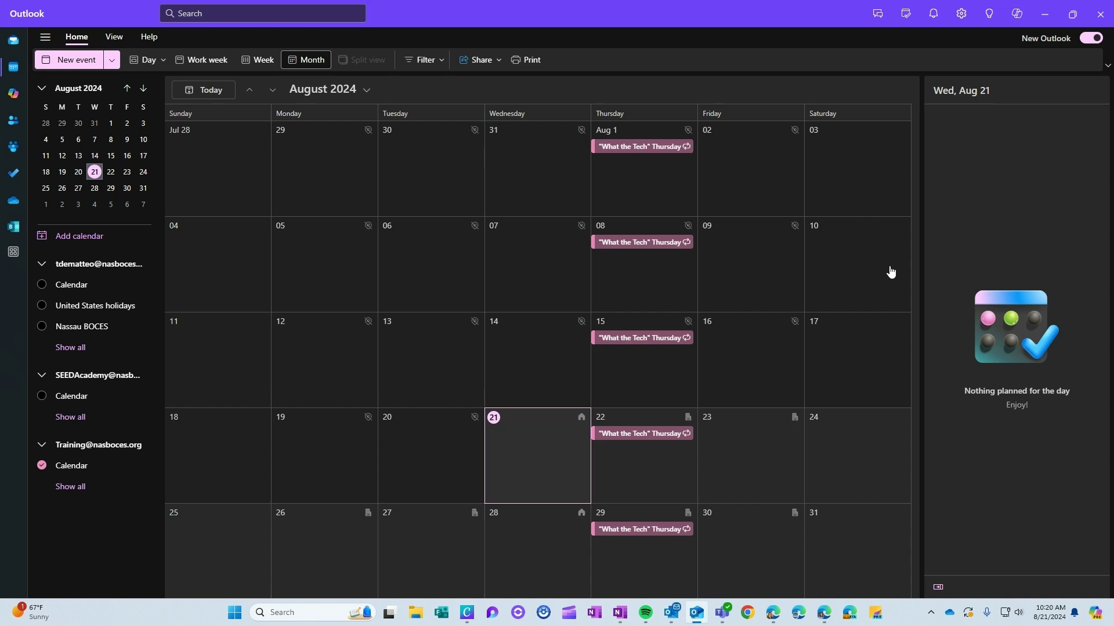
pyautogui.hotkey('alt', 'Tab')
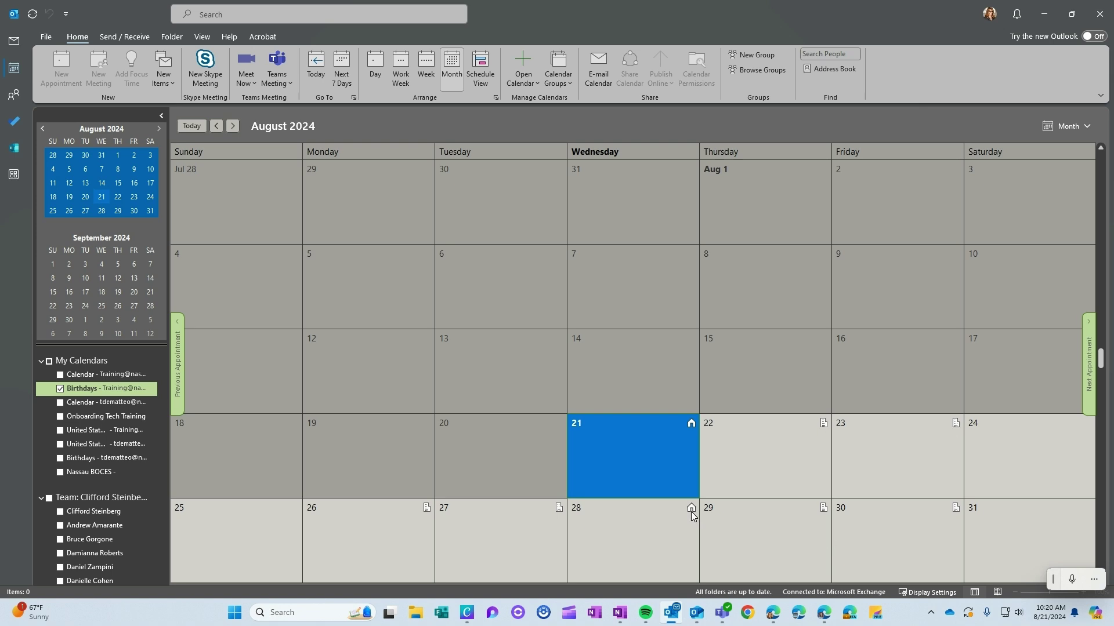
pyautogui.hotkey('alt', 'Tab')
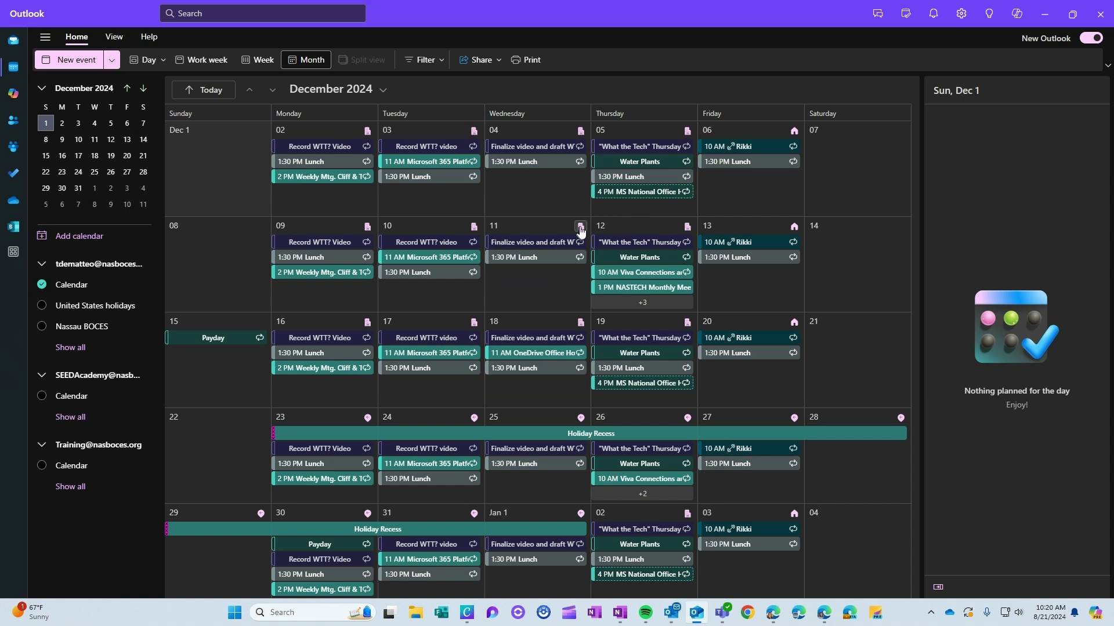
pyautogui.moveTo(580, 232)
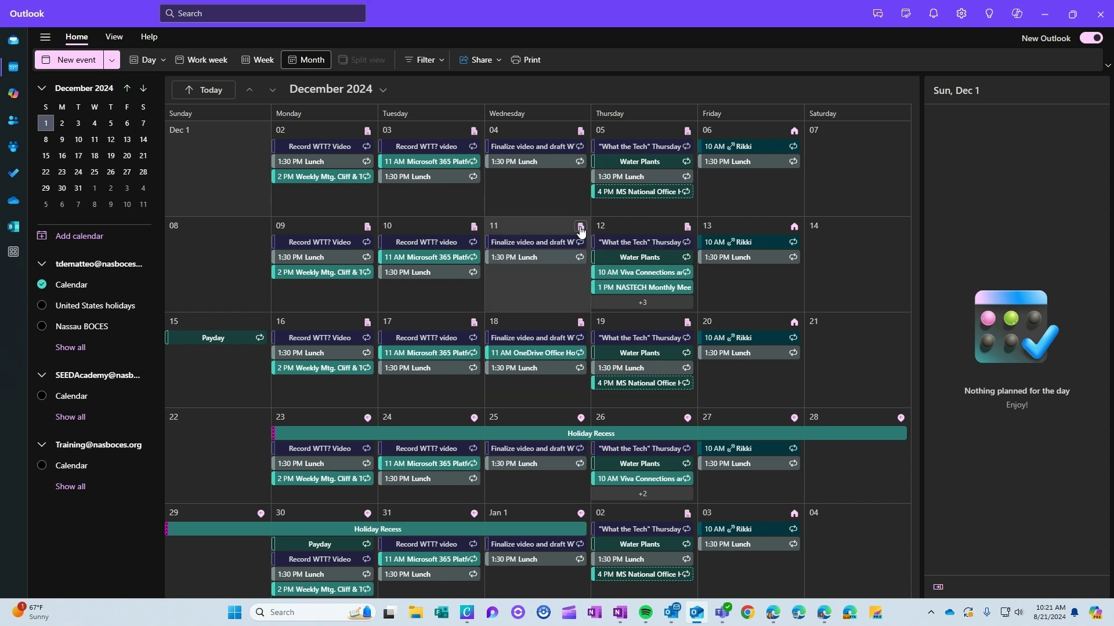
# Open December 11's work plan, try Remote, then set its location back to Office.
pyautogui.click(580, 226)
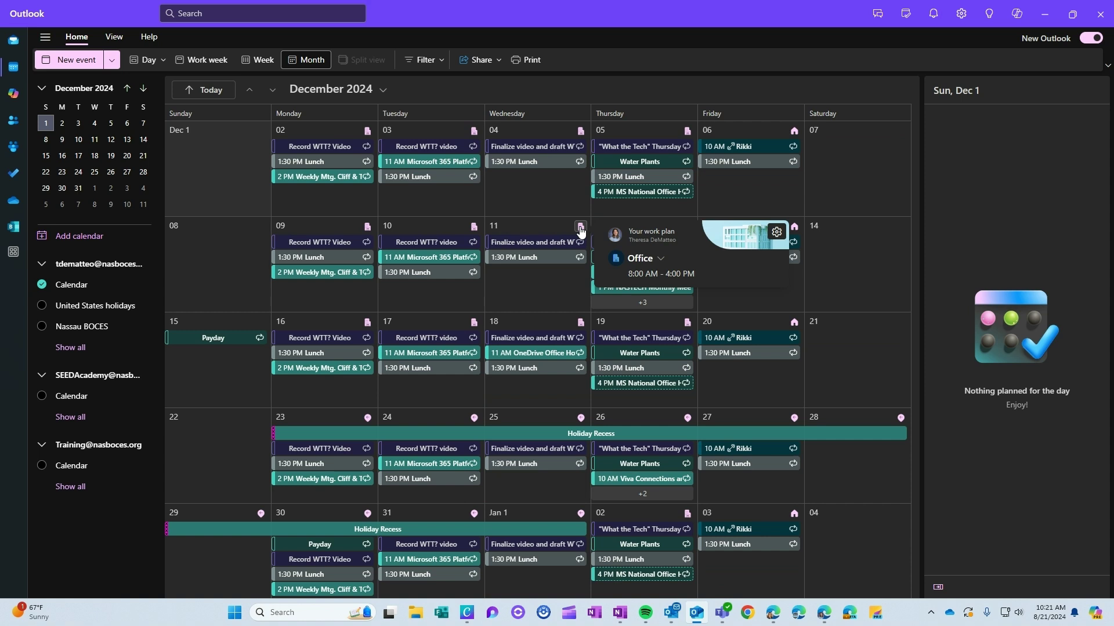
pyautogui.click(660, 259)
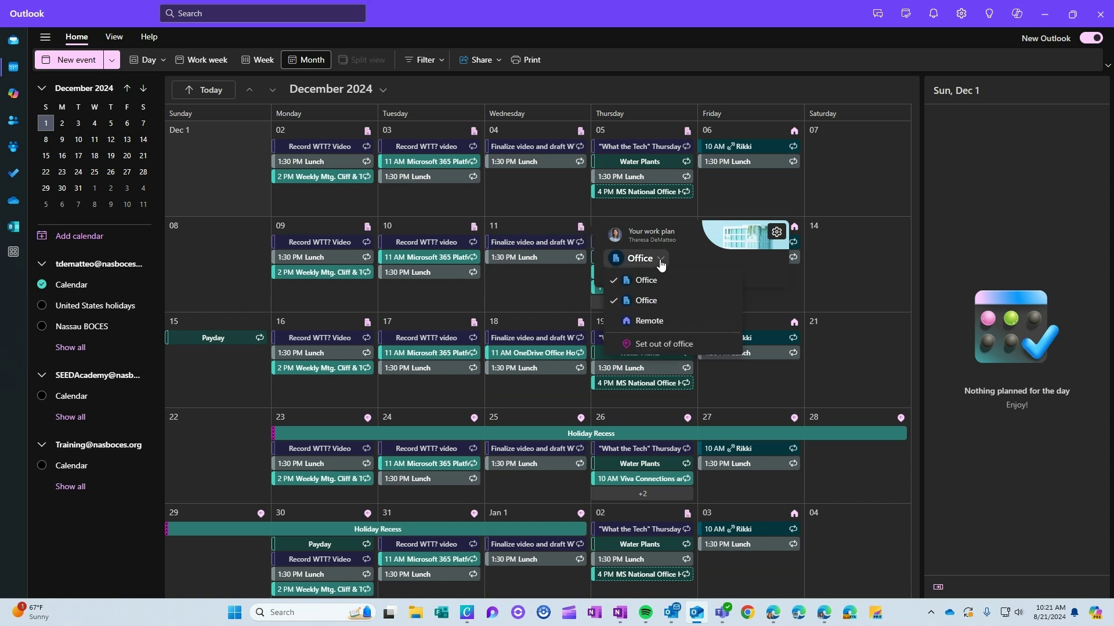
pyautogui.click(639, 321)
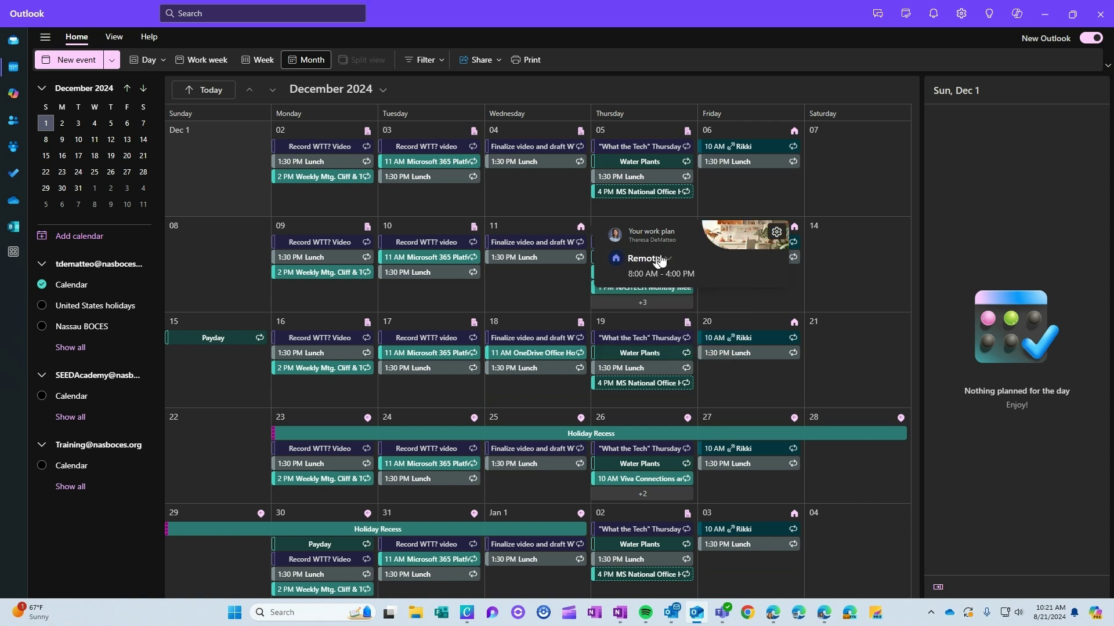
pyautogui.click(669, 260)
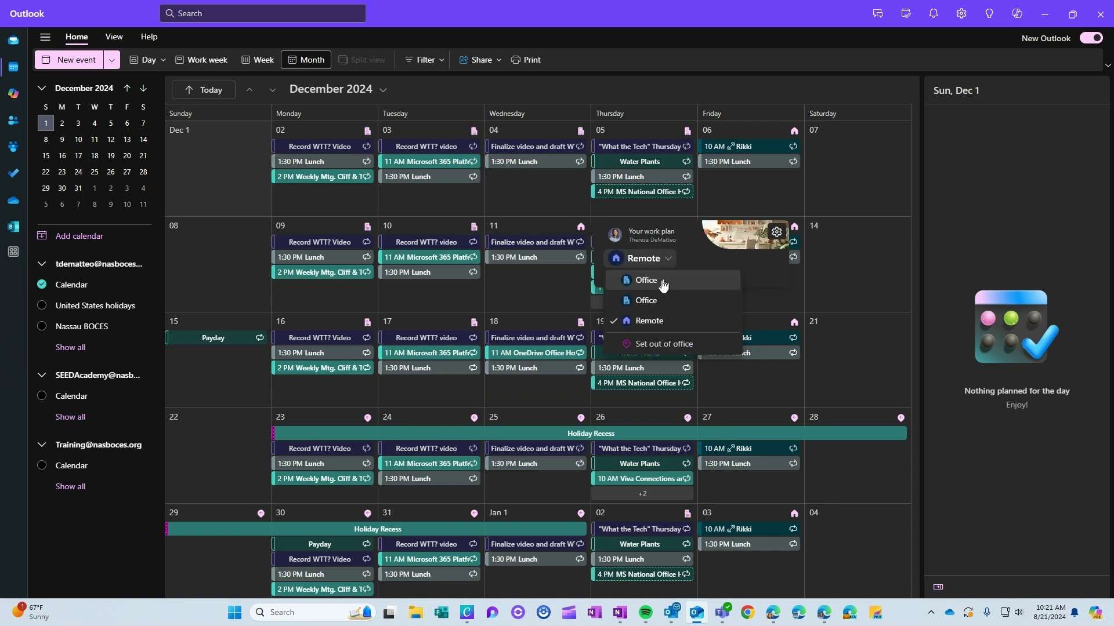
pyautogui.click(663, 283)
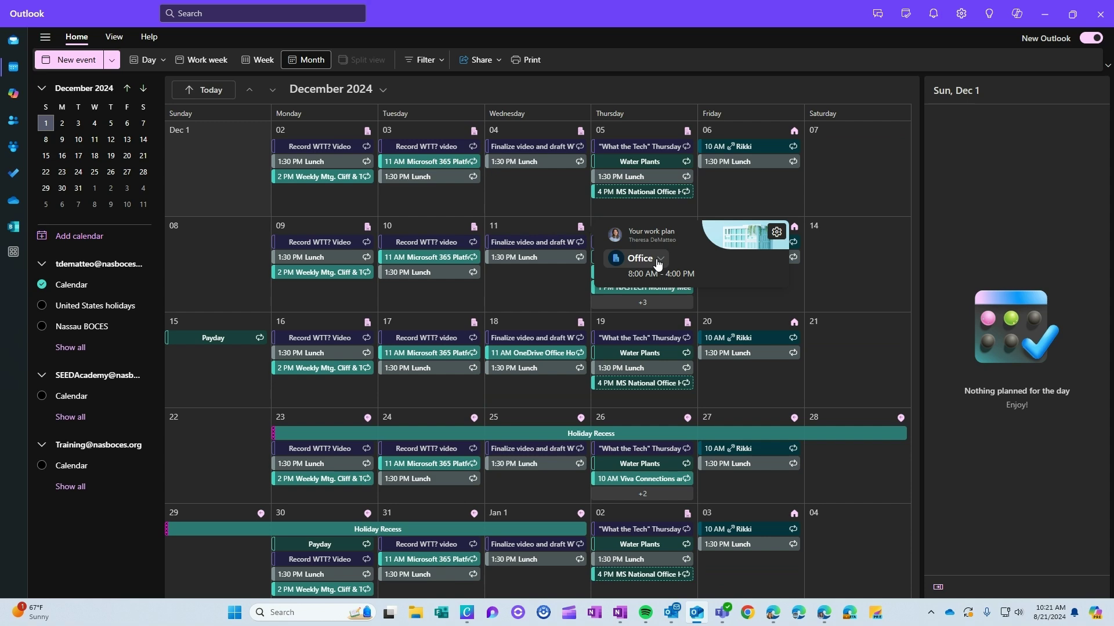
# Start an out-of-office entry for December 11, check its end date, then close it unsaved.
pyautogui.click(657, 263)
pyautogui.click(648, 345)
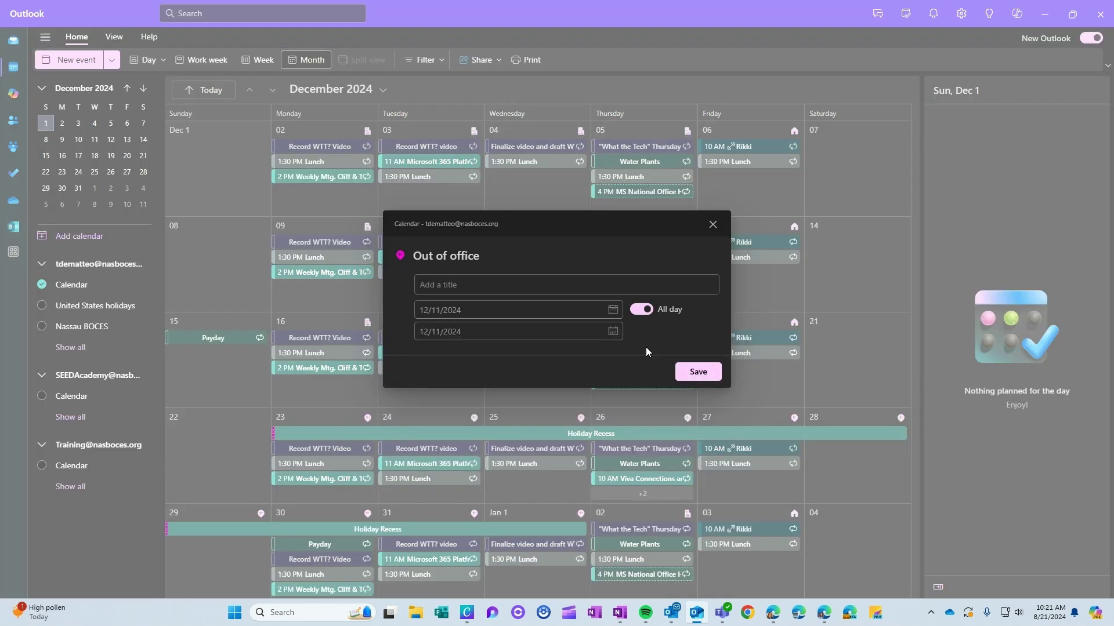
pyautogui.click(434, 284)
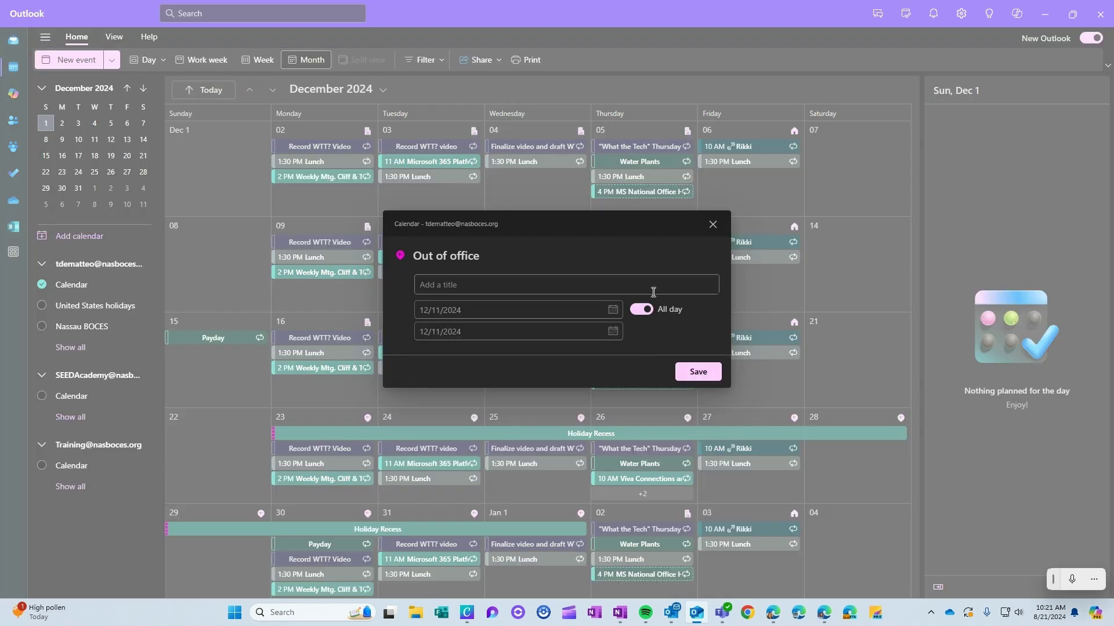
pyautogui.click(612, 332)
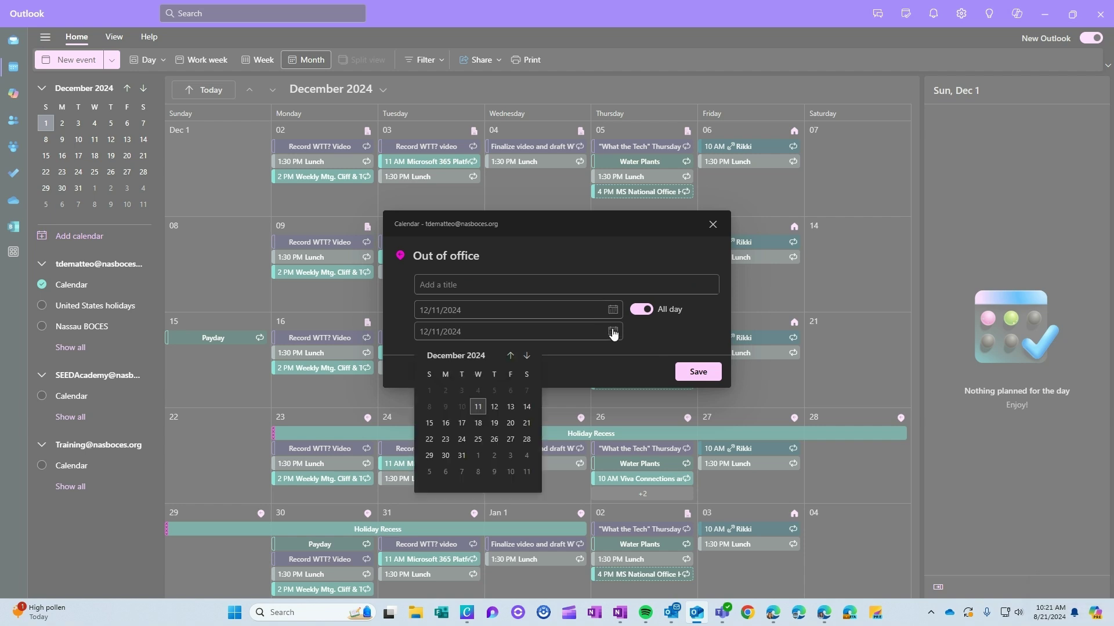
pyautogui.click(715, 229)
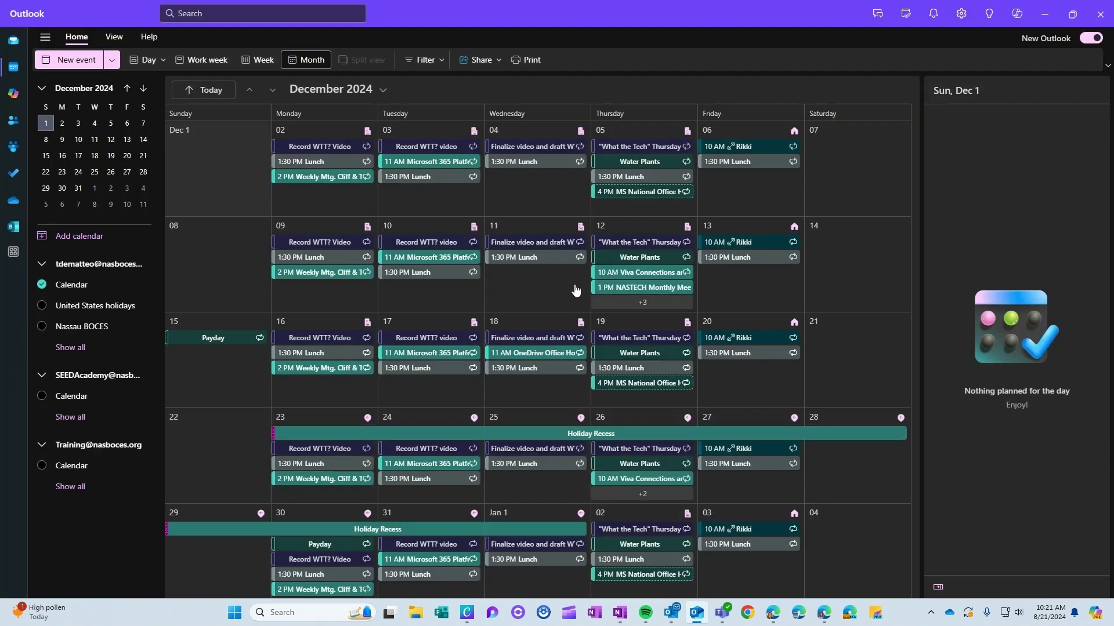
pyautogui.moveTo(582, 424)
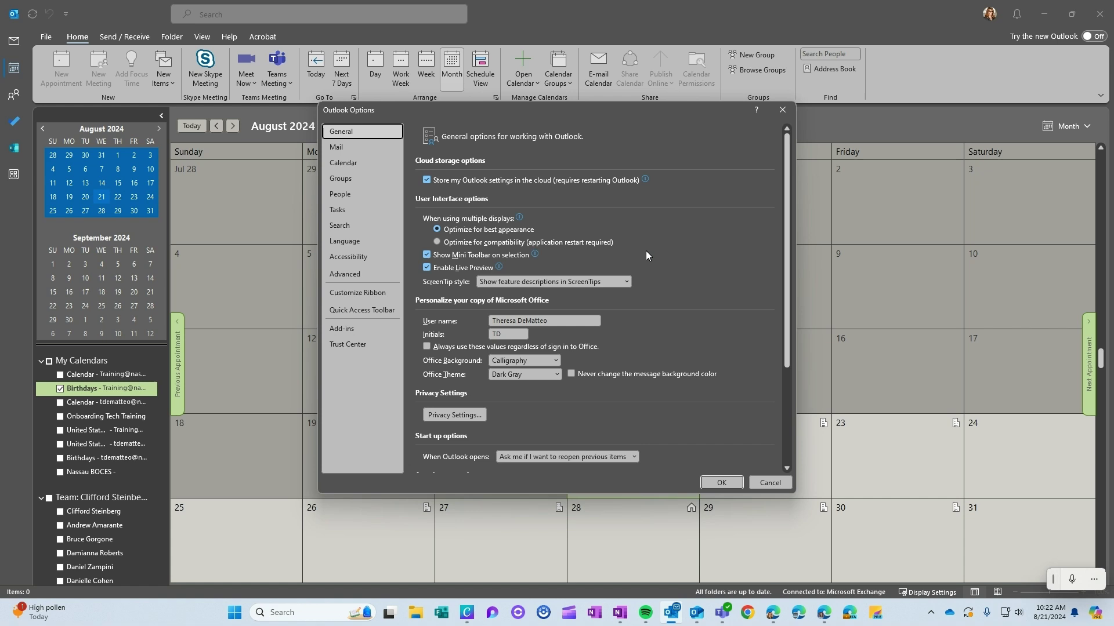
# Review the Mon–Fri 8:00 AM–4:00 PM work hours and locations in Options, then close them.
pyautogui.click(350, 165)
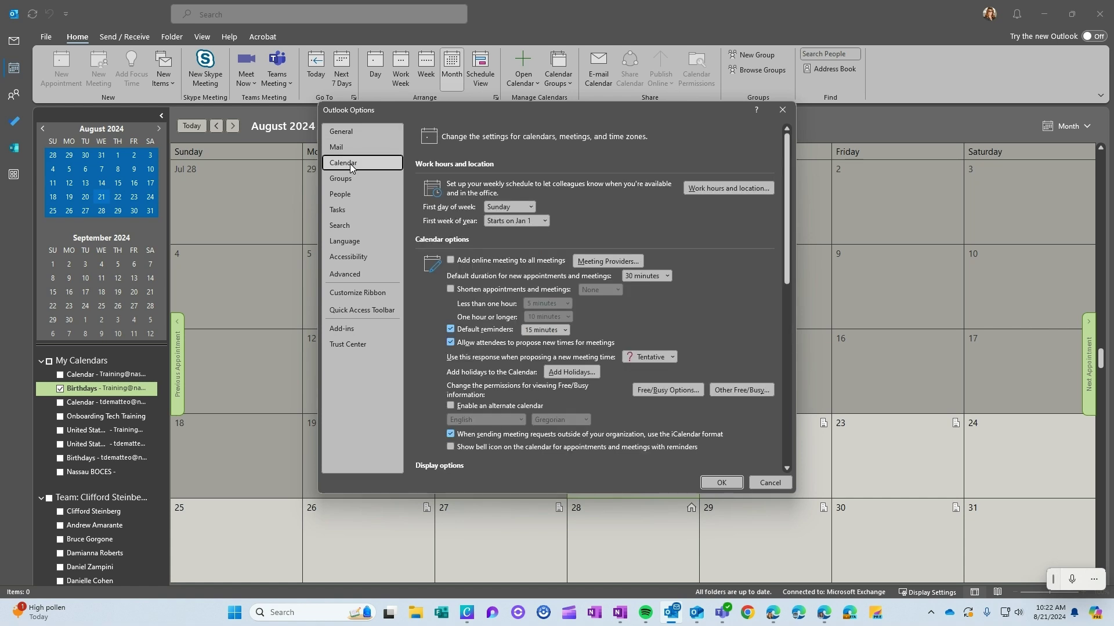
pyautogui.click(718, 189)
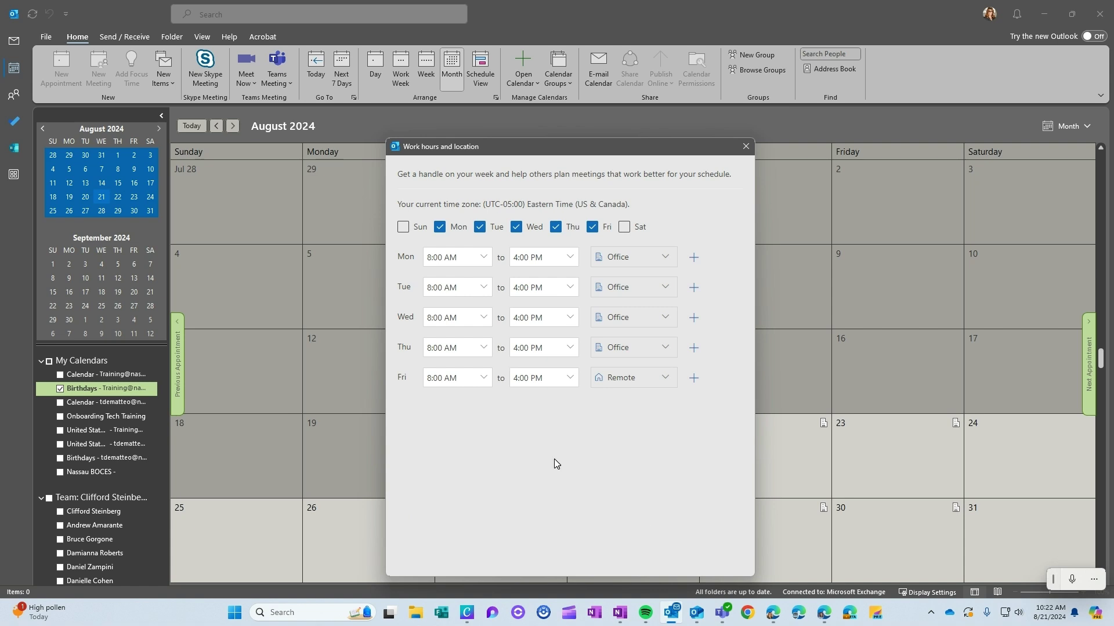
pyautogui.click(746, 146)
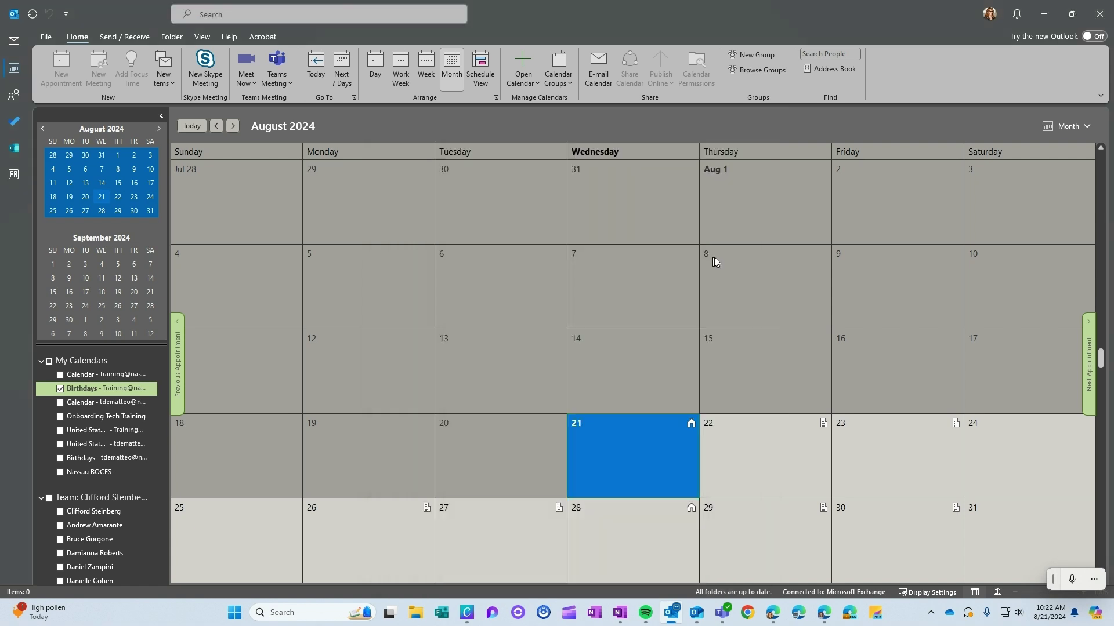
# Minimize classic Outlook and restore the new Outlook window from the taskbar.
pyautogui.click(1043, 18)
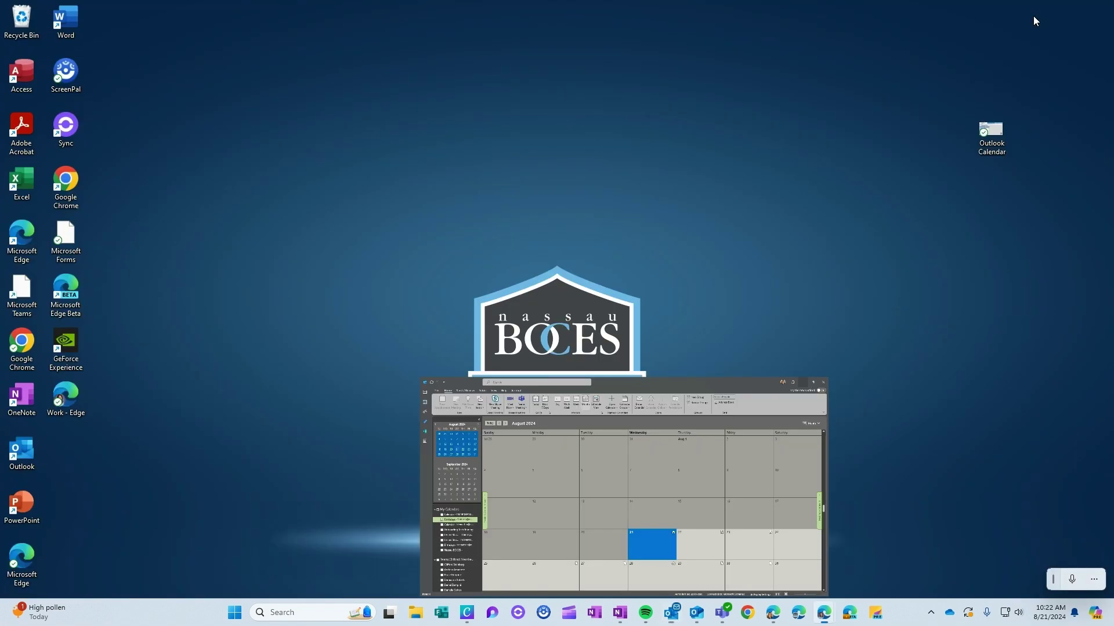
pyautogui.click(694, 618)
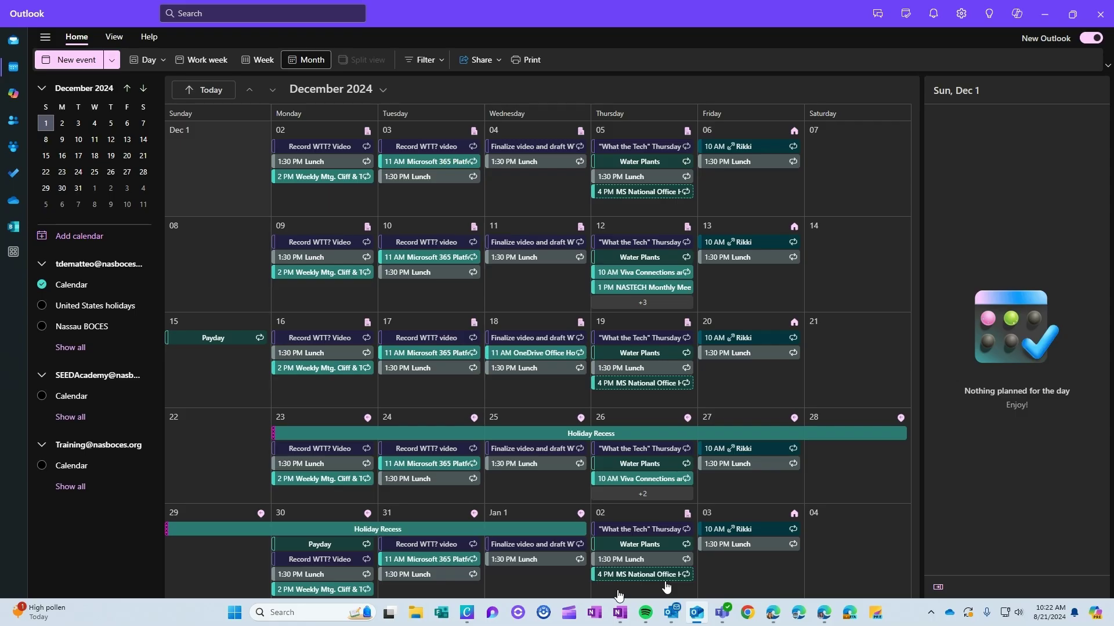